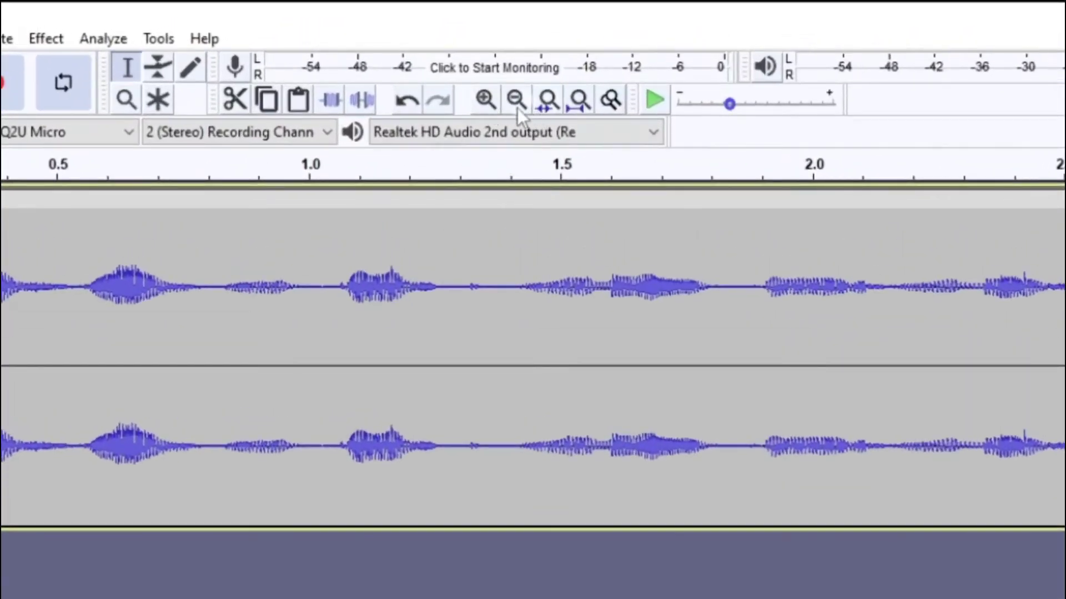
# Play the test clip from about 0.18 s to hear its original volume.
pyautogui.click(486, 106)
pyautogui.click(485, 106)
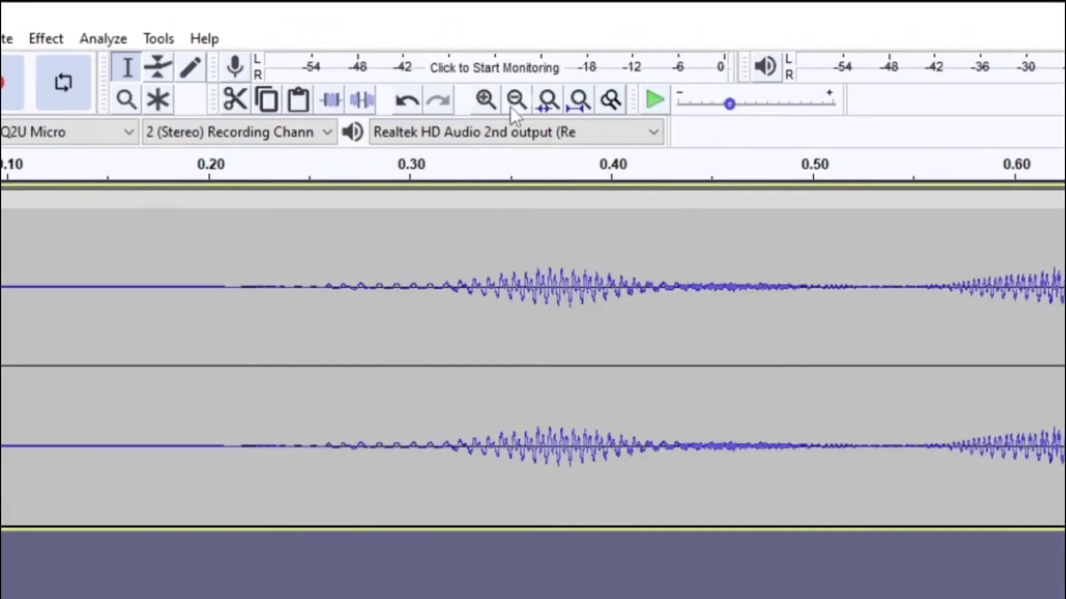
pyautogui.click(511, 107)
pyautogui.click(510, 106)
pyautogui.click(510, 107)
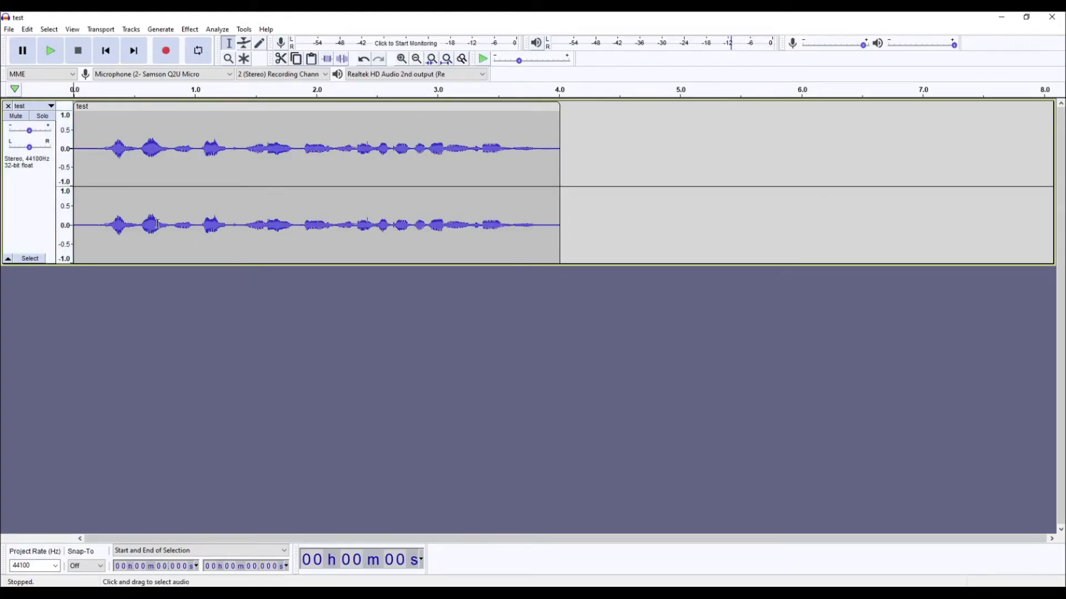
pyautogui.click(95, 152)
pyautogui.press('space')
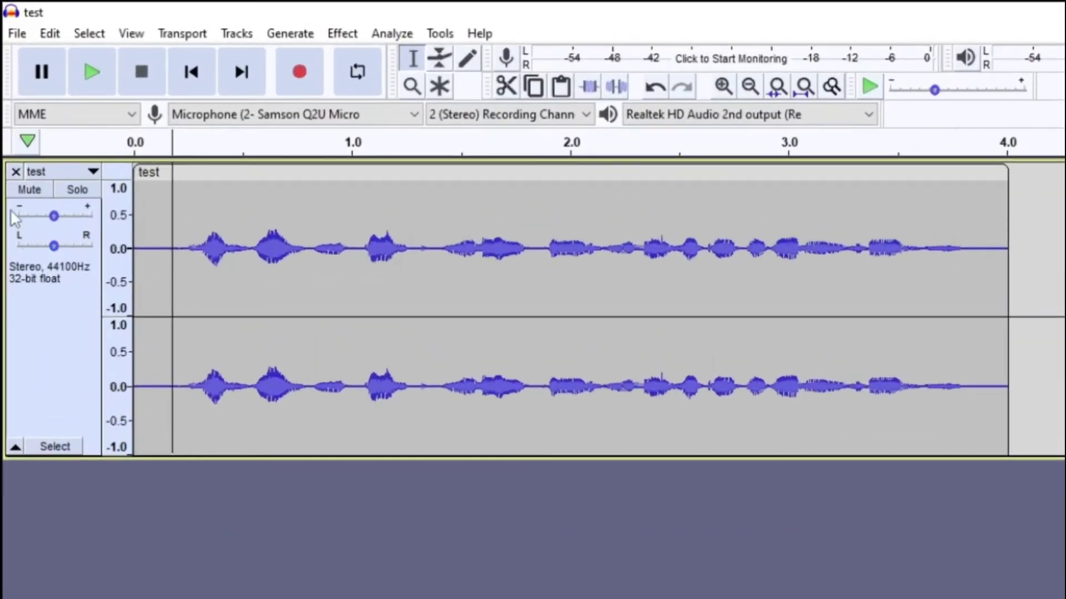
# Raise the test track's gain to +6 dB and play the clip from the cursor.
pyautogui.moveTo(58, 219)
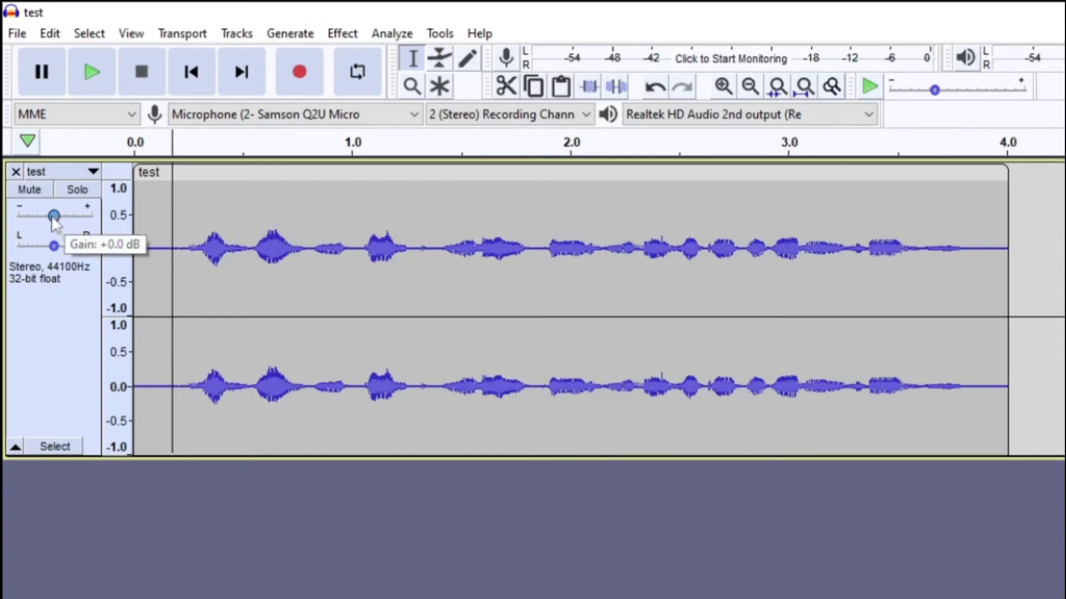
pyautogui.moveTo(52, 220)
pyautogui.mouseDown()
pyautogui.moveTo(25, 222)
pyautogui.moveTo(54, 224)
pyautogui.mouseUp()
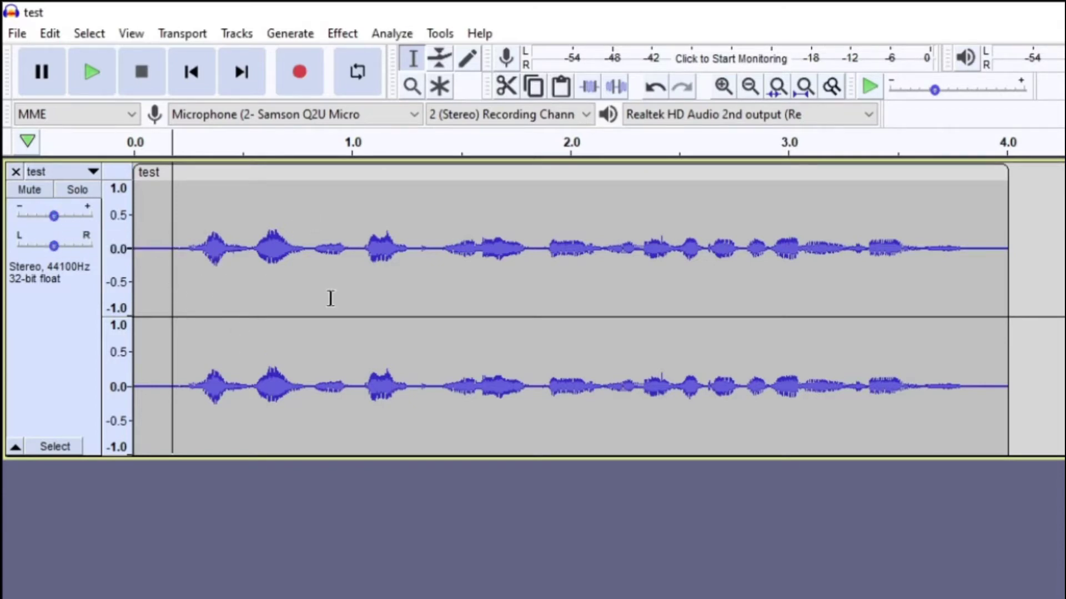
pyautogui.moveTo(54, 216); pyautogui.dragTo(69, 221)
pyautogui.press('space')
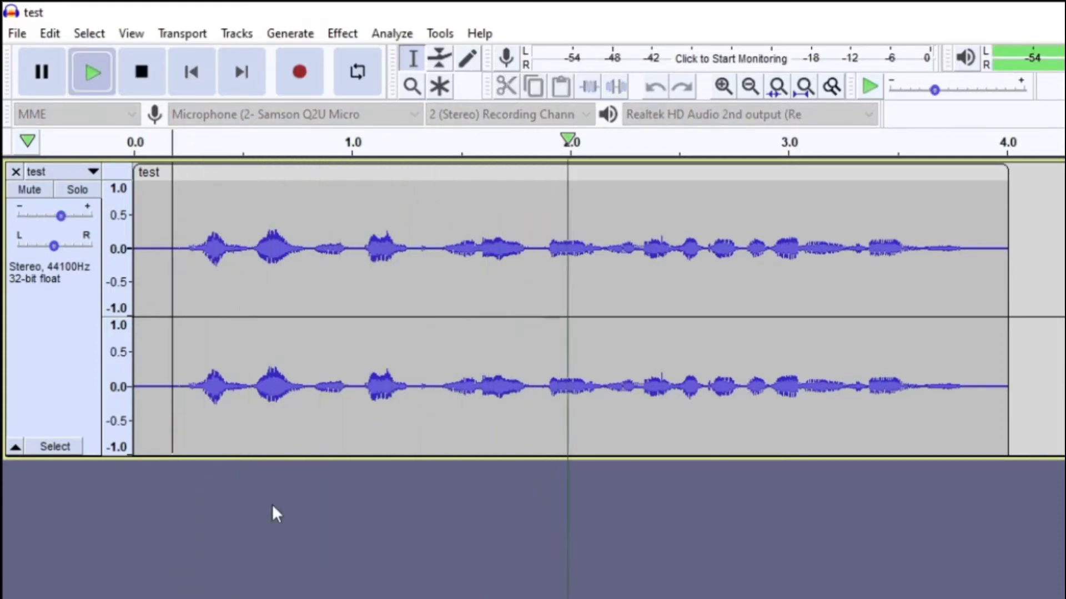
pyautogui.press('space')
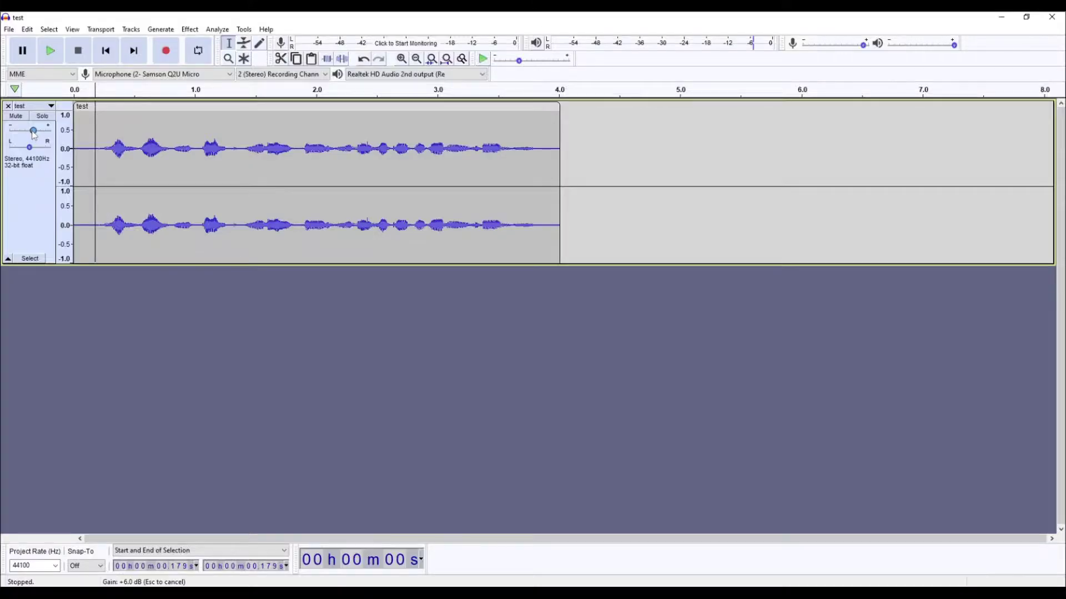
# Return the test track's gain to 0 dB.
pyautogui.moveTo(59, 217); pyautogui.dragTo(58, 223)
pyautogui.moveTo(32, 136); pyautogui.dragTo(30, 136)
pyautogui.click(435, 302)
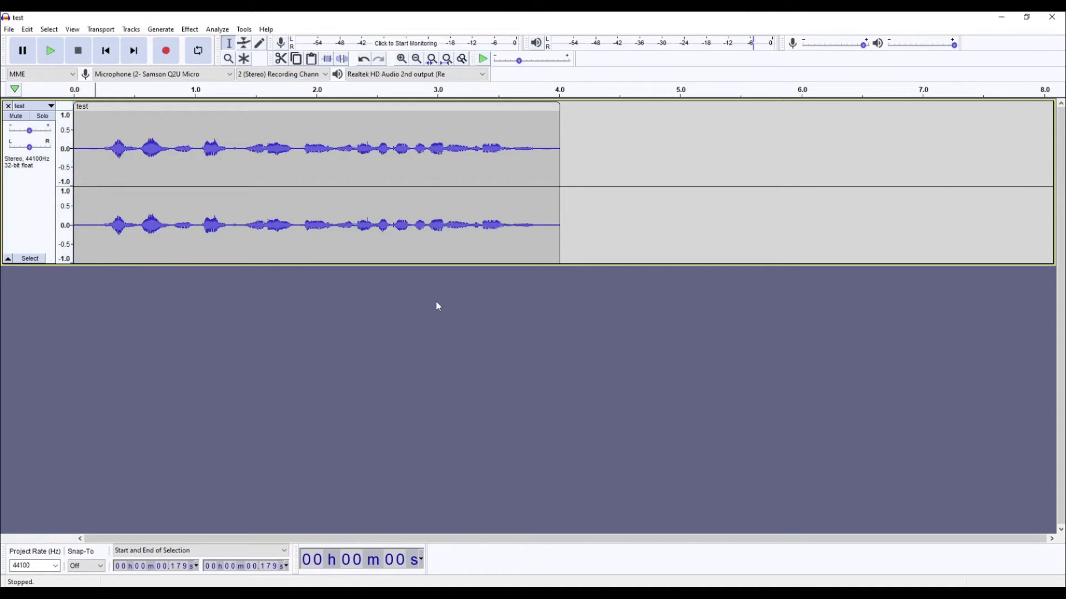
pyautogui.click(190, 29)
pyautogui.click(234, 62)
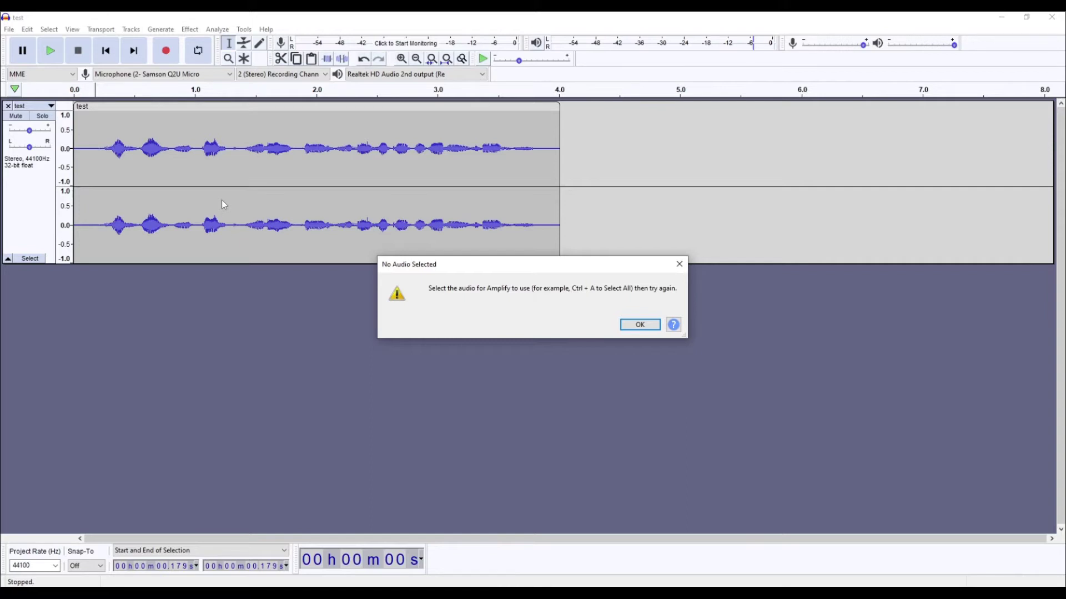
pyautogui.click(680, 264)
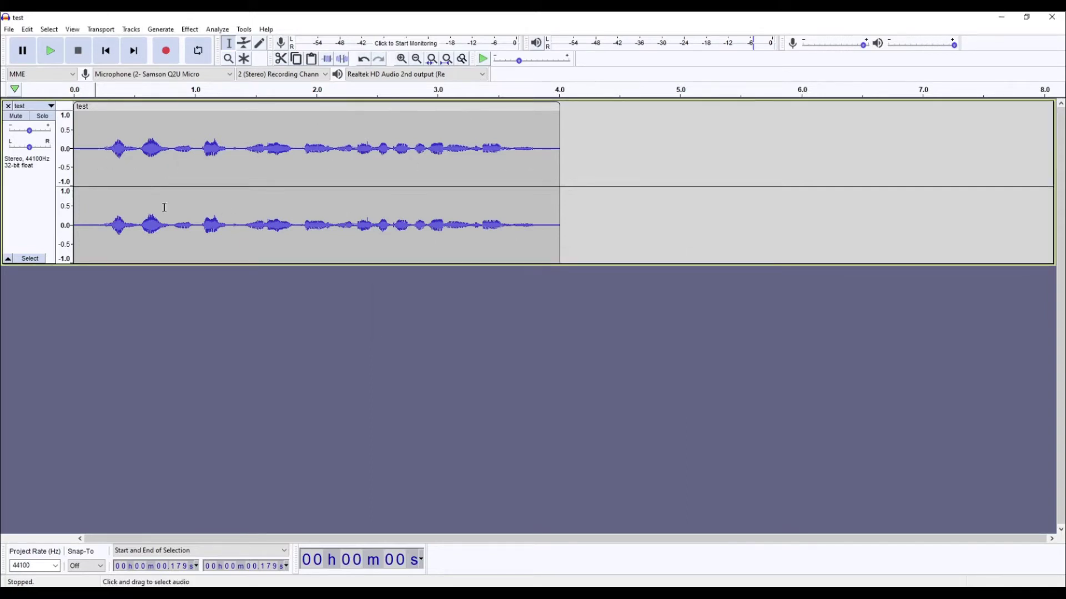
# Amplify the entire test clip by 11.115 dB to a new peak amplitude of 0.0 dB and play it back.
pyautogui.doubleClick(460, 211)
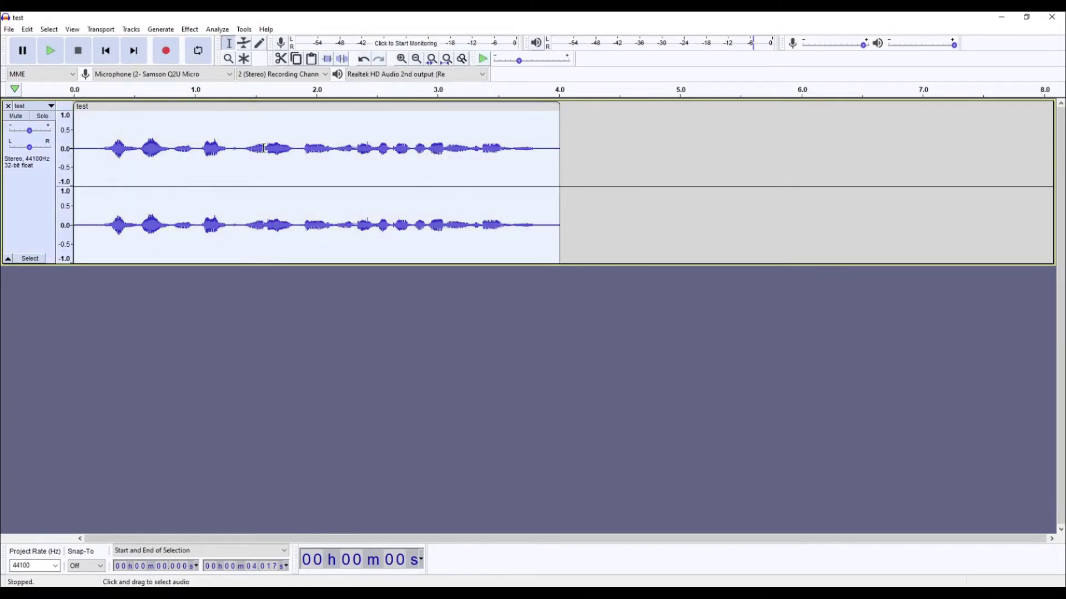
pyautogui.click(190, 30)
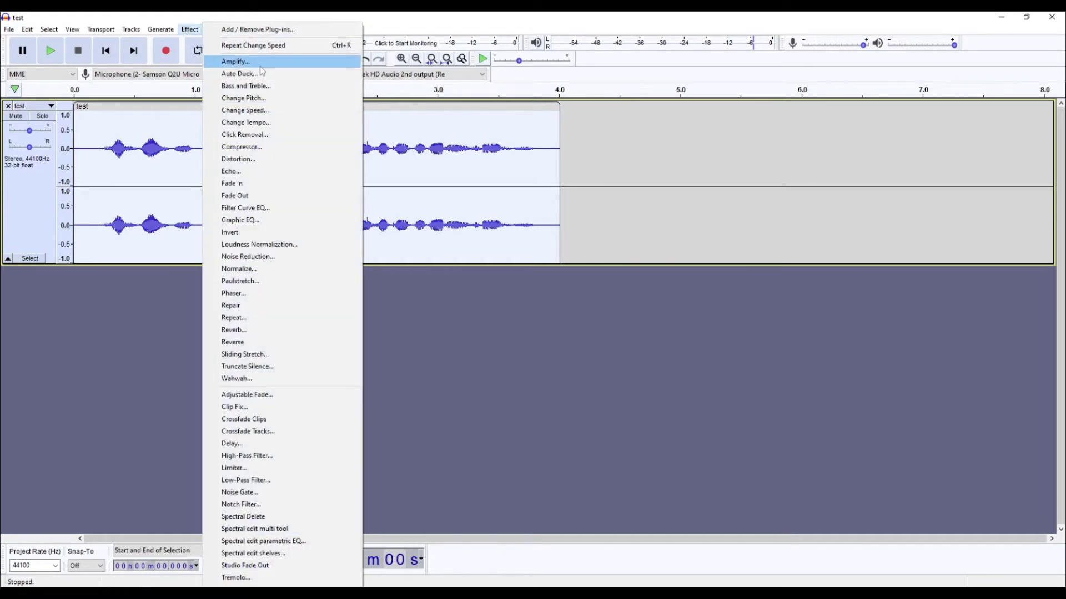
pyautogui.click(261, 63)
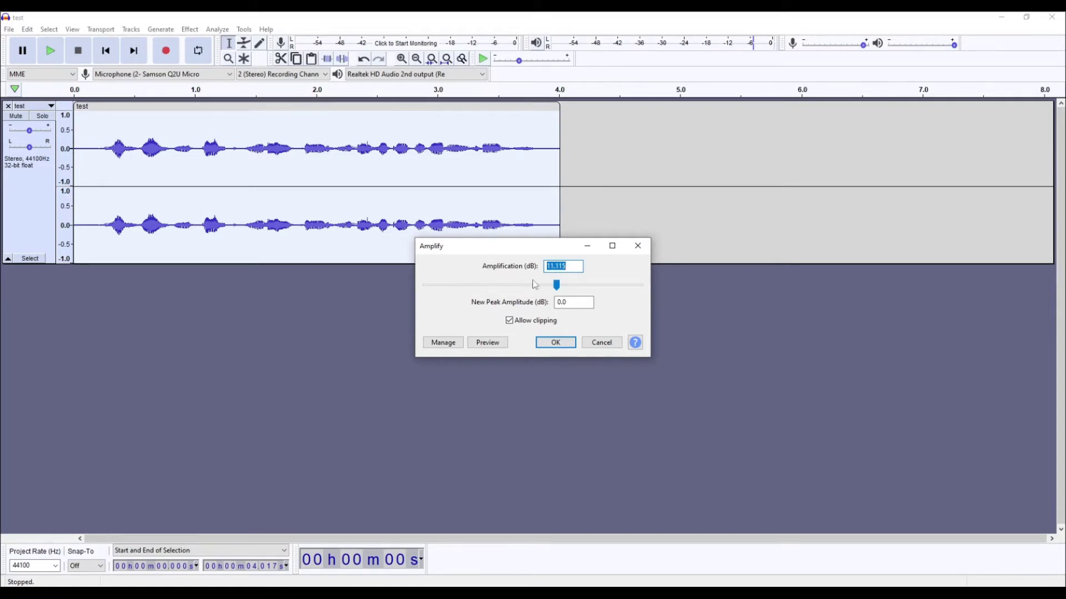
pyautogui.click(561, 343)
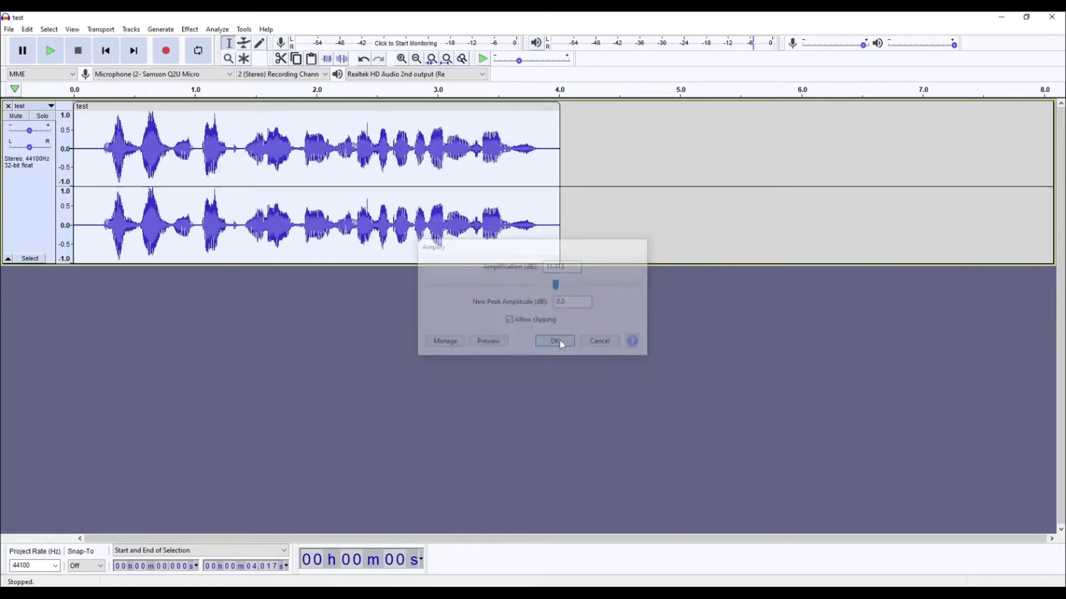
pyautogui.press('space')
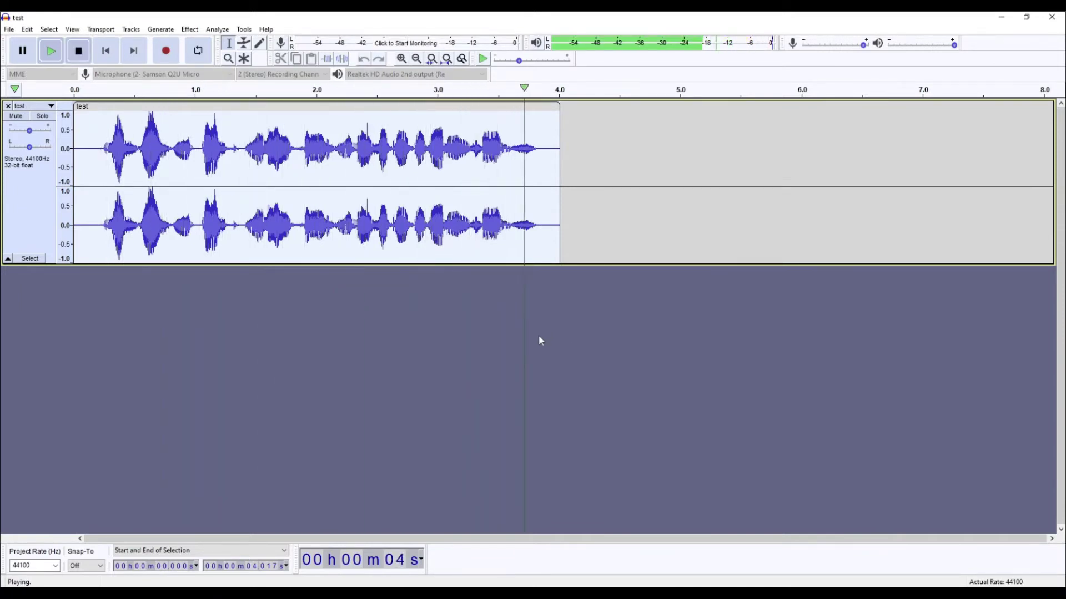
pyautogui.click(537, 340)
# Undo the 11.115 dB amplification of the test clip.
pyautogui.moveTo(100, 164); pyautogui.dragTo(542, 179)
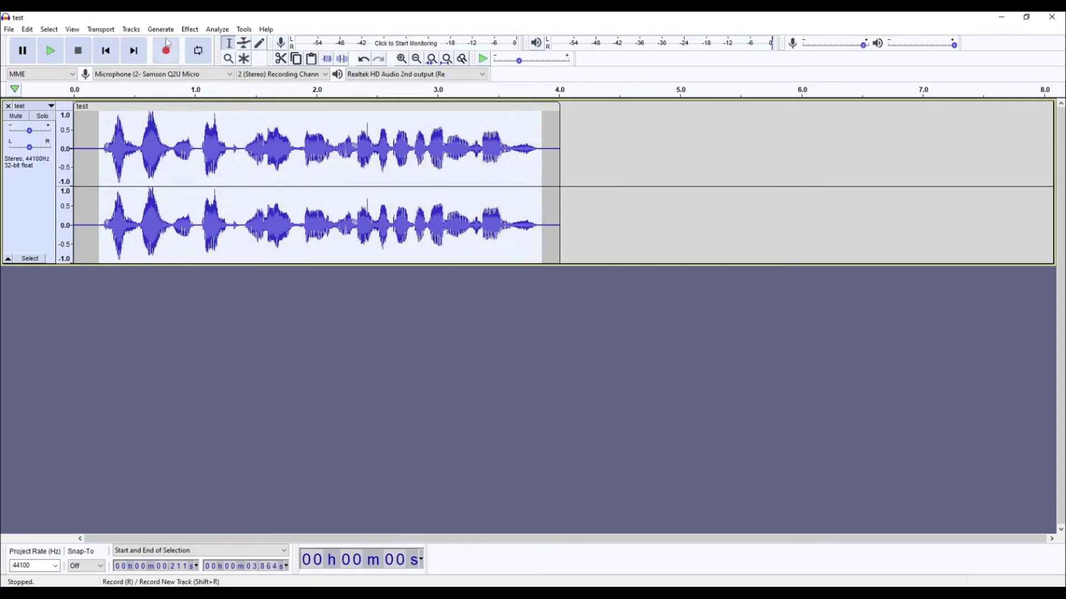
pyautogui.click(191, 29)
pyautogui.click(115, 365)
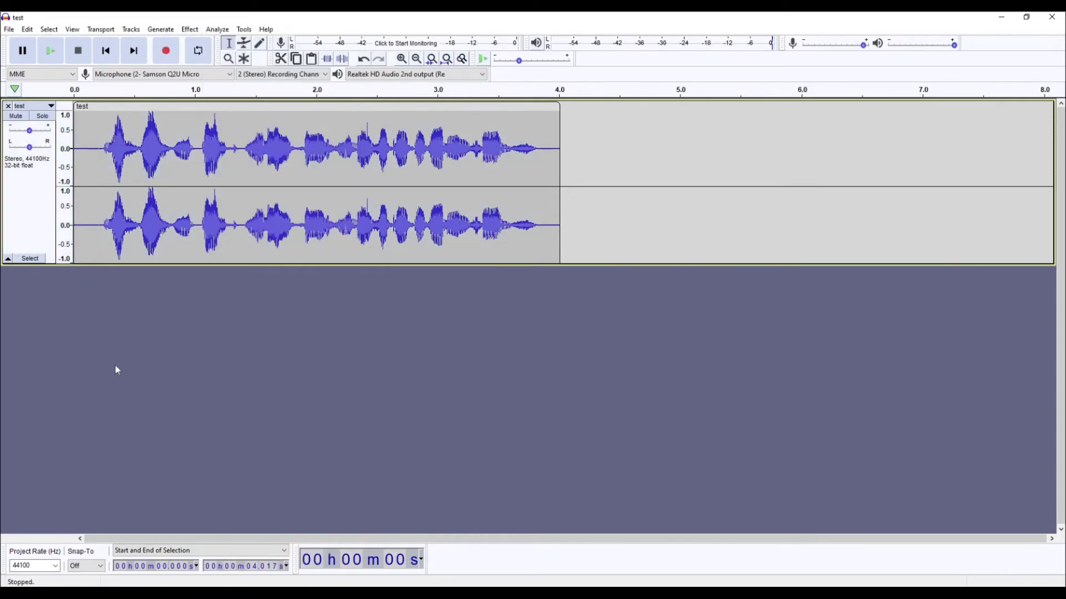
pyautogui.hotkey('ctrl', 'z')
# Amplify the entire clip beyond 18.7 dB with clipping allowed, pushing its peaks above 0 dB.
pyautogui.click(190, 30)
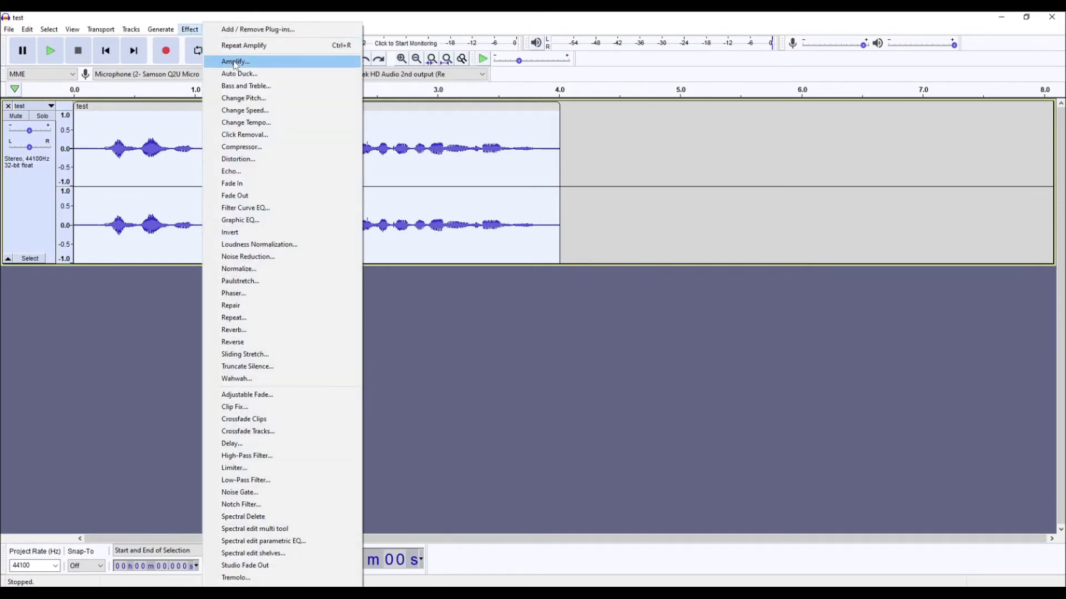
pyautogui.click(233, 61)
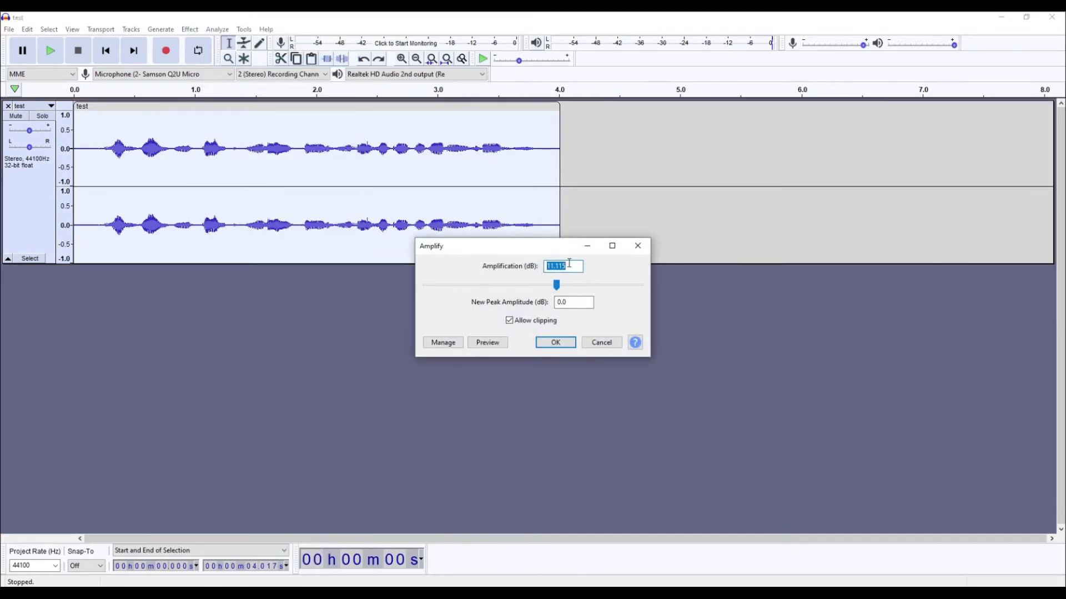
pyautogui.click(522, 322)
pyautogui.moveTo(559, 289); pyautogui.dragTo(582, 290)
pyautogui.moveTo(649, 291); pyautogui.dragTo(576, 296)
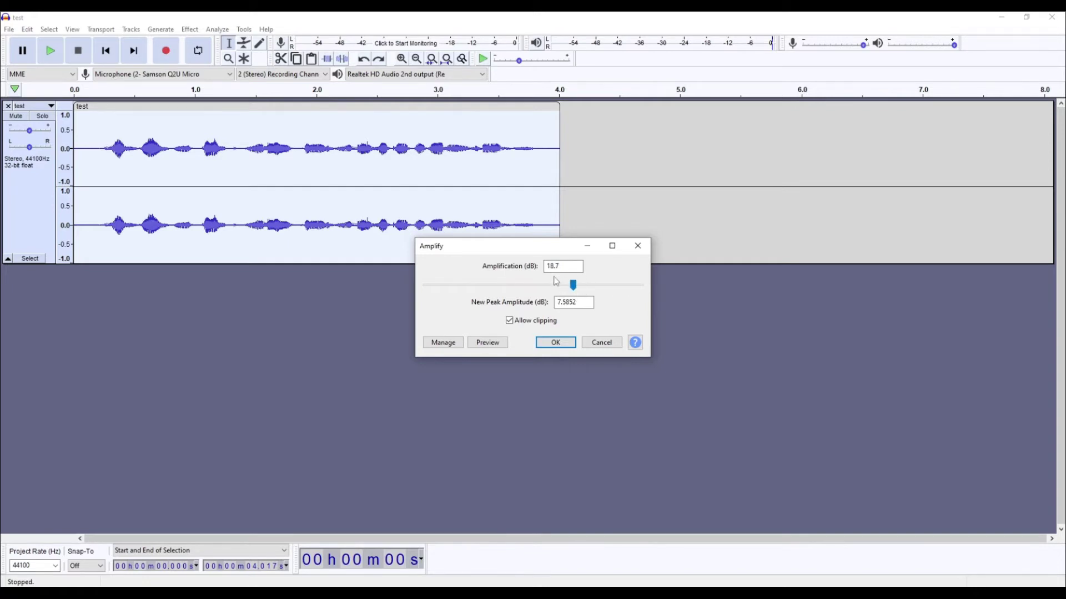
pyautogui.moveTo(573, 285); pyautogui.dragTo(583, 283)
pyautogui.click(559, 343)
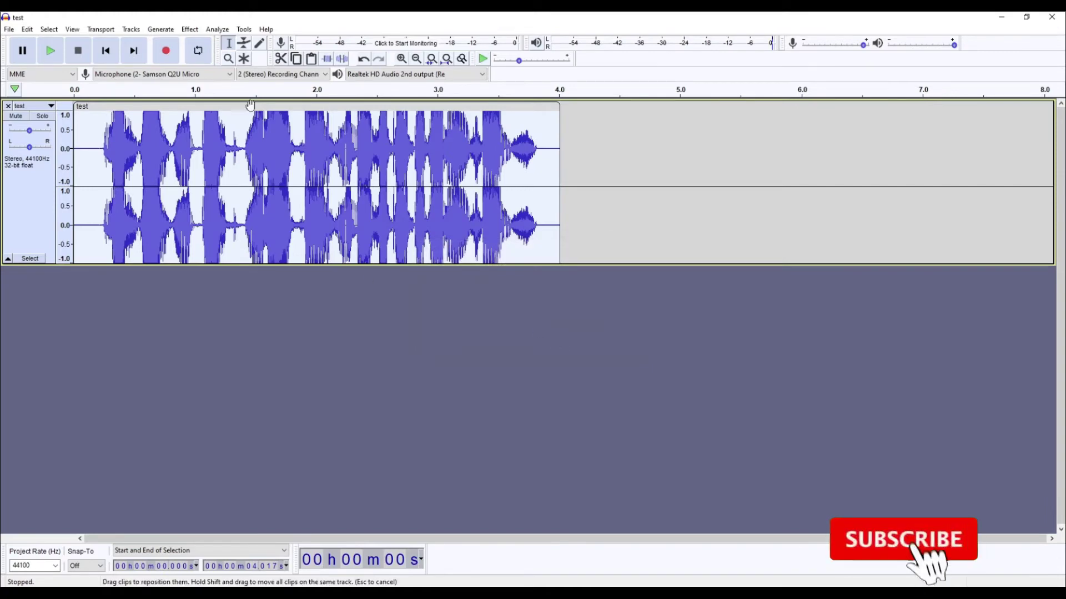
# Play the over-amplified clip from about 0.14 s and undo its amplification.
pyautogui.click(91, 148)
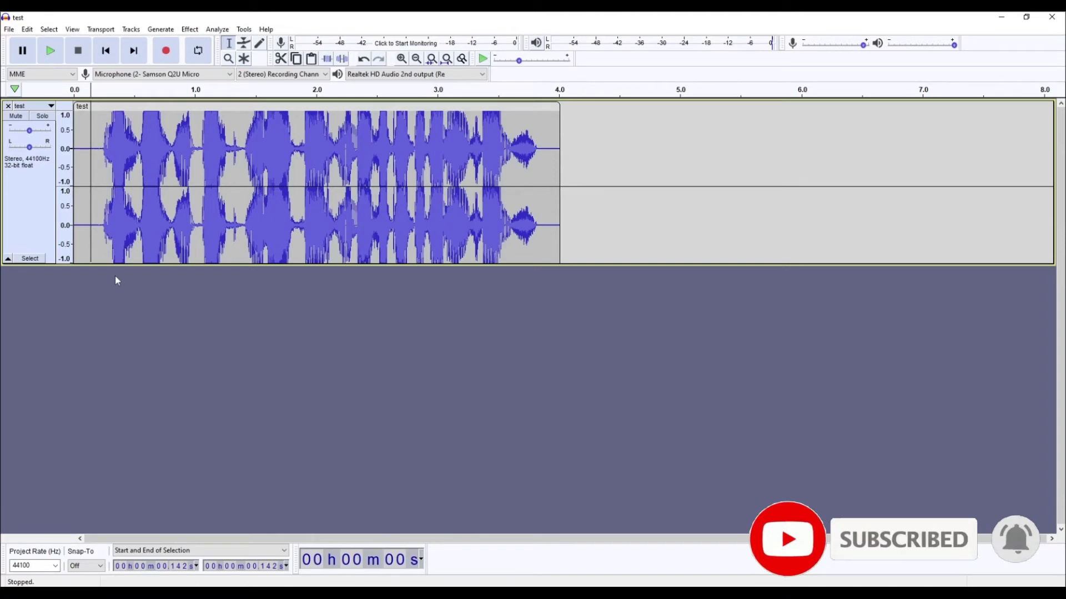
pyautogui.press('space')
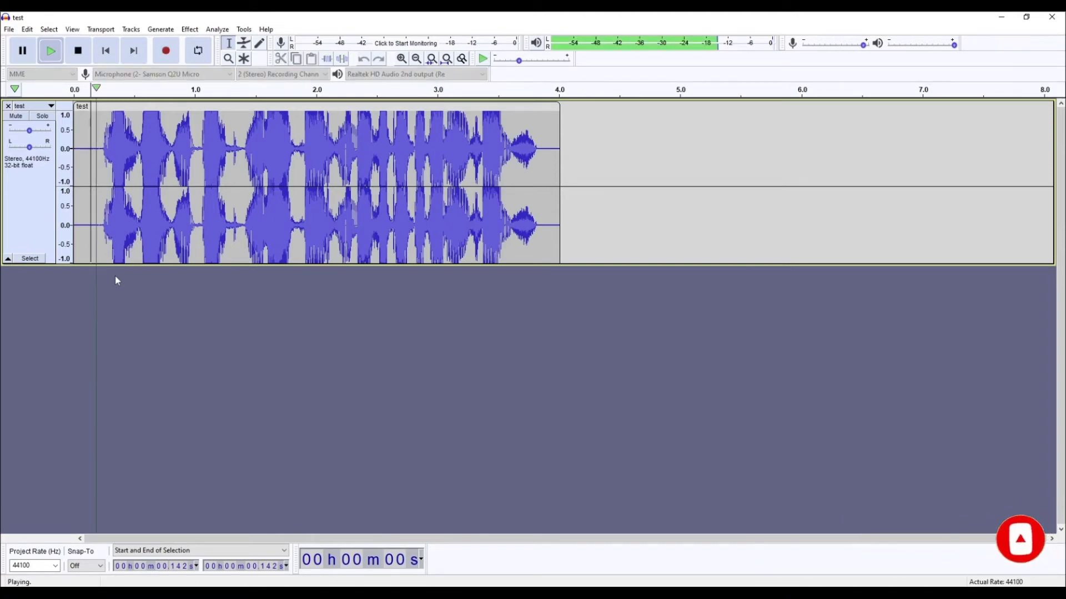
pyautogui.press('space')
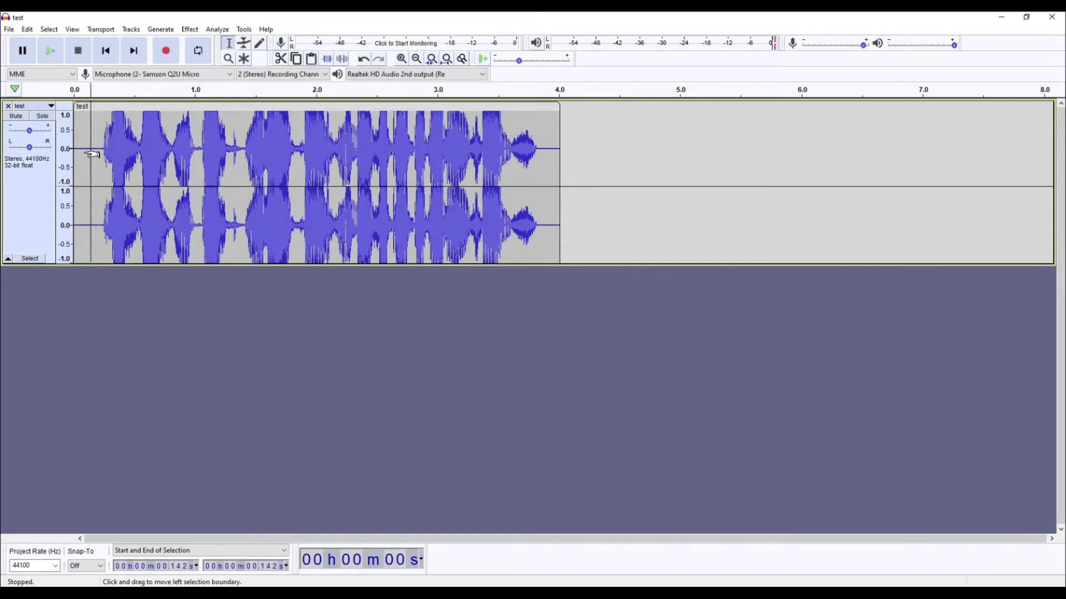
pyautogui.hotkey('ctrl', 'z')
# Make the entire clip quieter by applying Amplify with a negative amplification value and clipping disallowed.
pyautogui.click(189, 30)
pyautogui.click(228, 59)
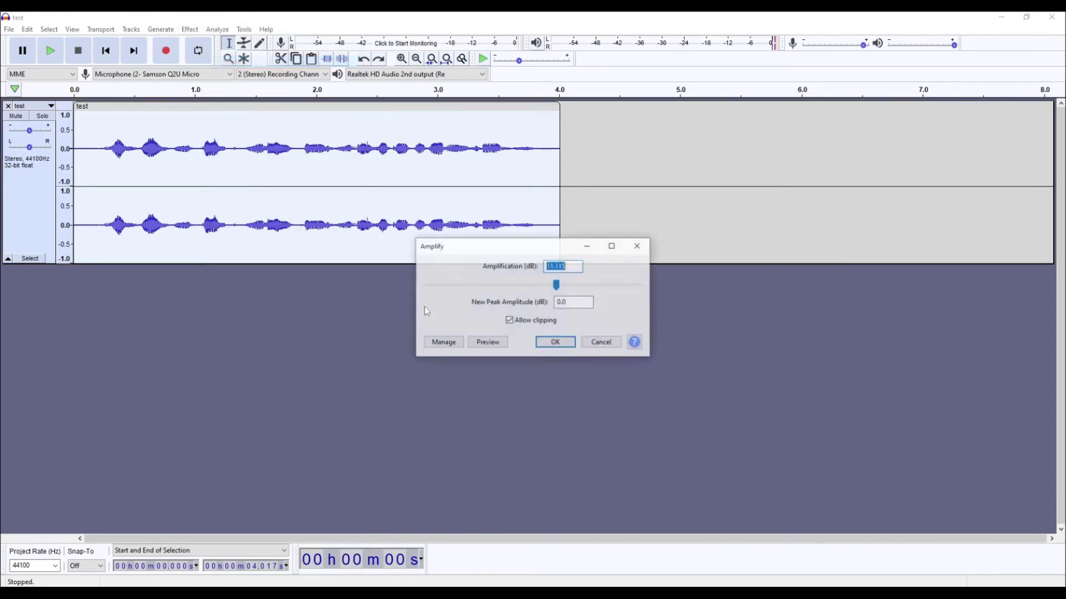
pyautogui.moveTo(557, 286)
pyautogui.mouseDown()
pyautogui.moveTo(584, 289)
pyautogui.moveTo(557, 286)
pyautogui.mouseUp()
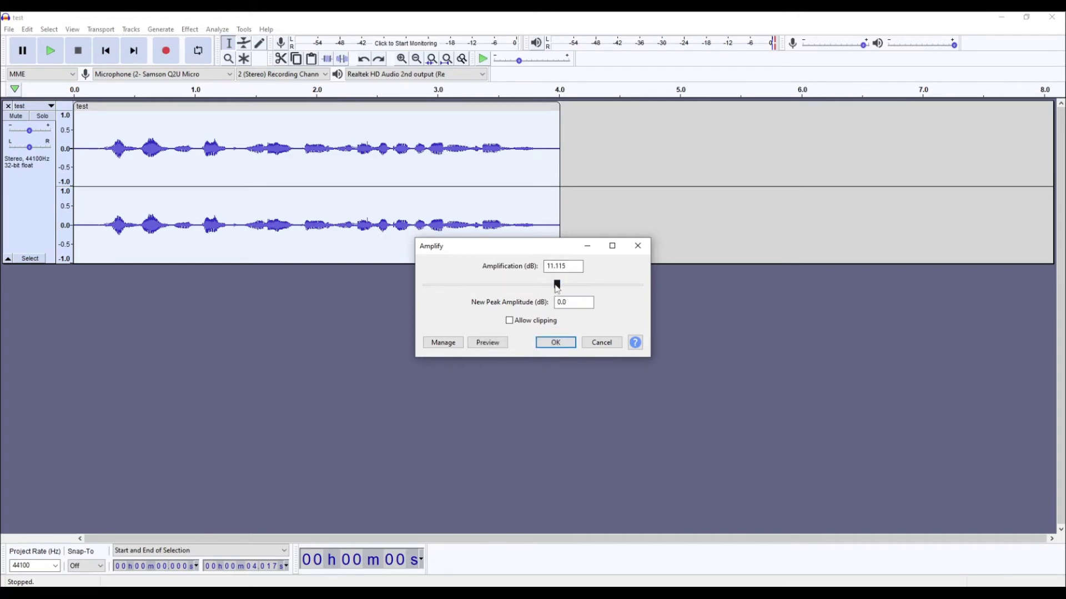
pyautogui.moveTo(560, 289); pyautogui.dragTo(527, 286)
pyautogui.moveTo(527, 285); pyautogui.dragTo(518, 291)
pyautogui.click(555, 343)
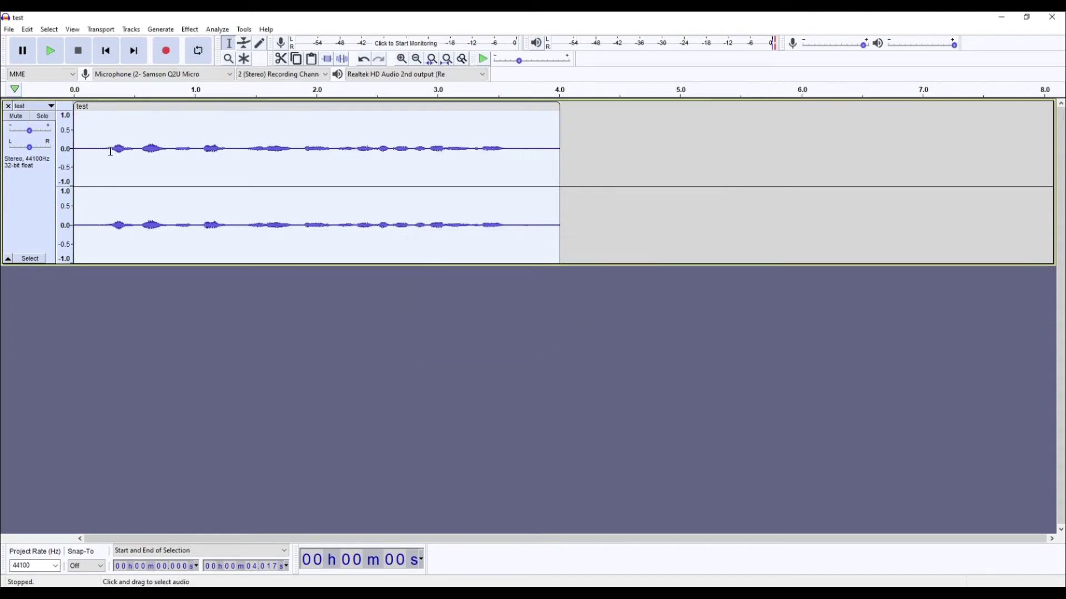
# Play the quieter clip from about 0.25 s and undo the volume reduction.
pyautogui.click(104, 151)
pyautogui.press('space')
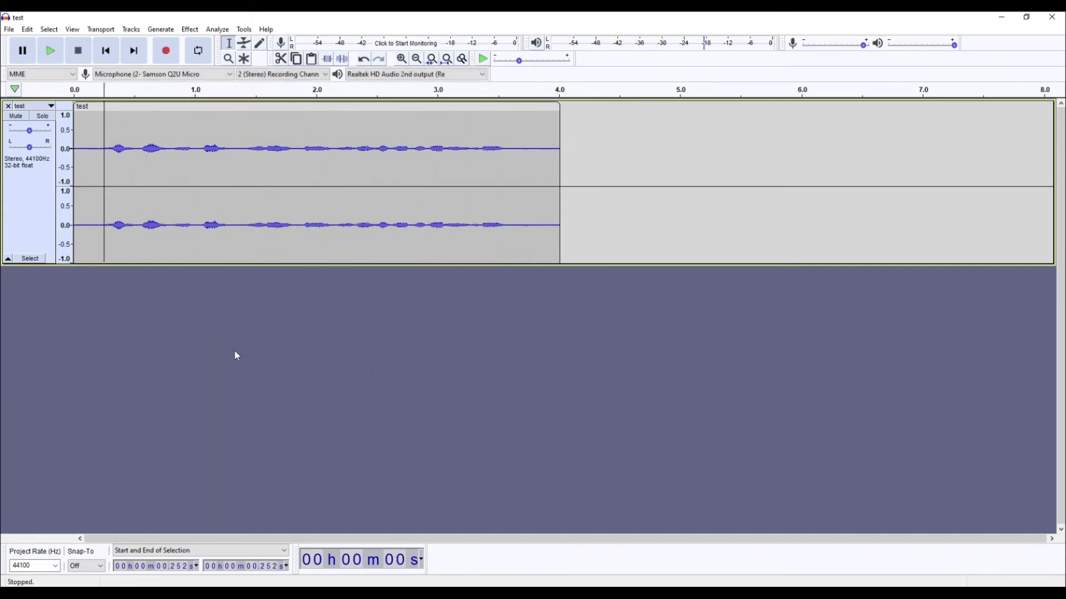
pyautogui.hotkey('ctrl', 'z')
# Amplify the entire clip by 11.115 dB to a 0.0 dB peak without allowing clipping, and play it back.
pyautogui.click(196, 31)
pyautogui.click(240, 61)
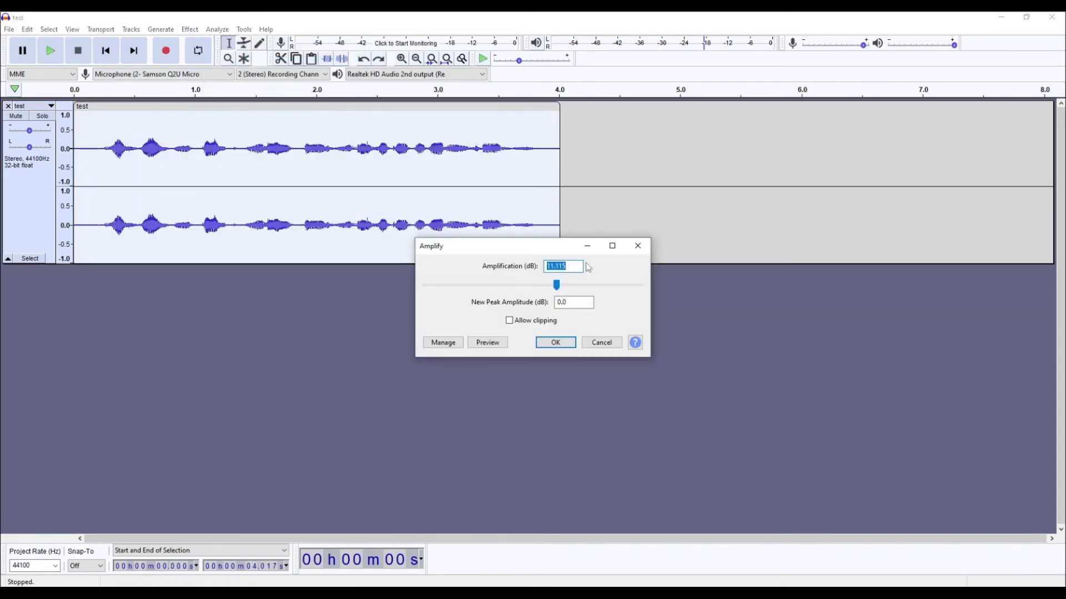
pyautogui.click(555, 343)
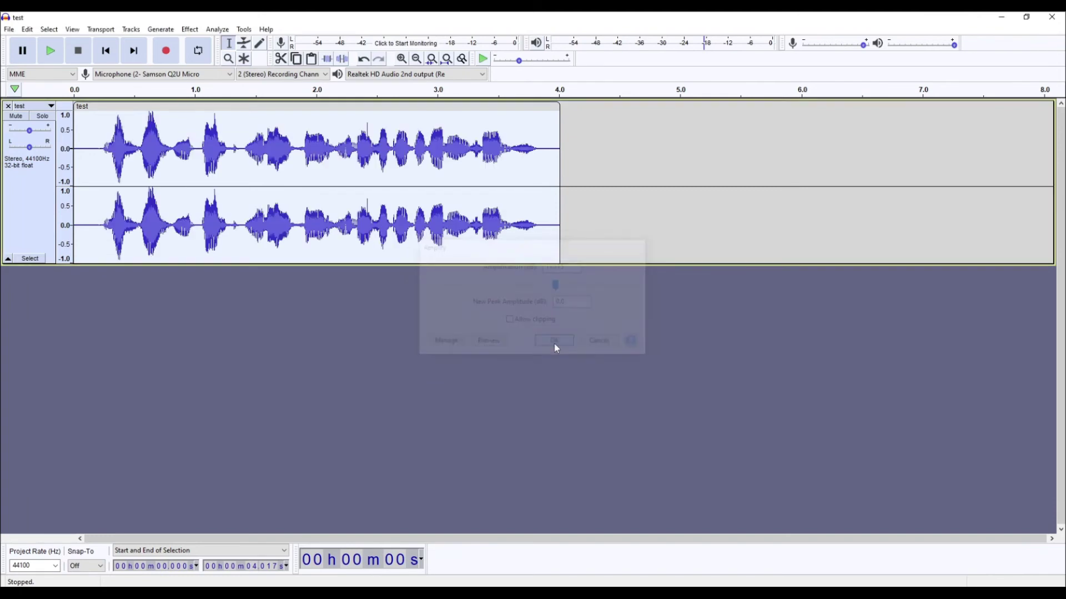
pyautogui.press('space')
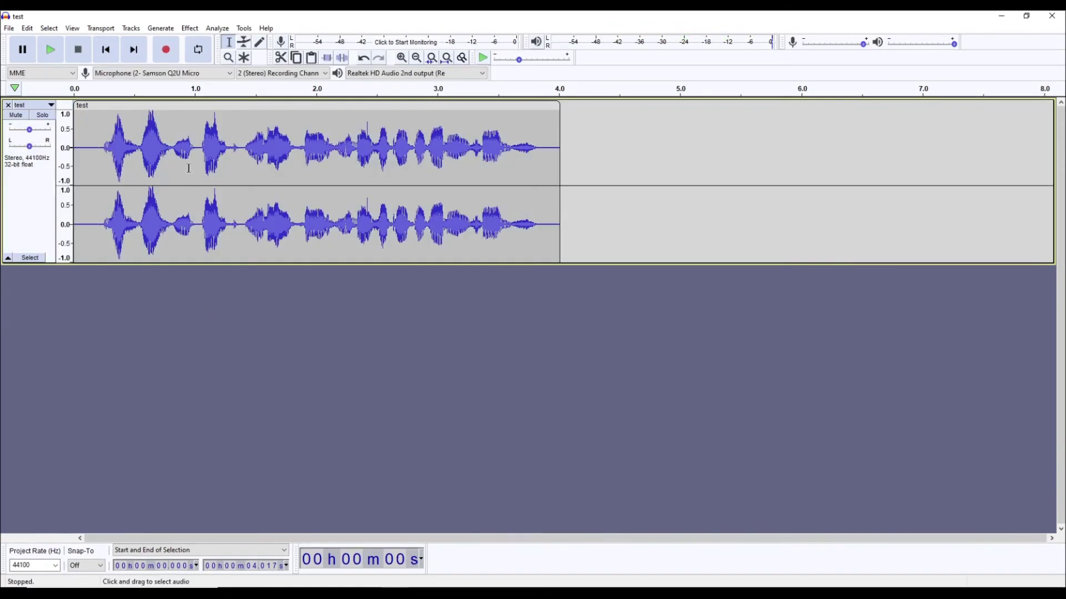
pyautogui.moveTo(241, 148); pyautogui.dragTo(558, 186)
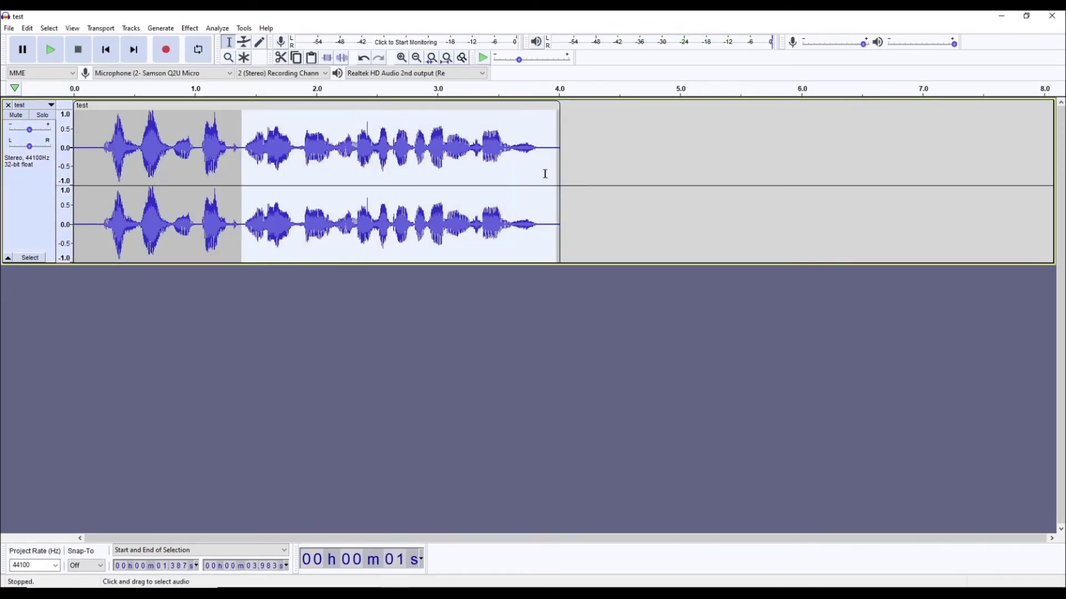
pyautogui.click(182, 157)
pyautogui.moveTo(93, 145); pyautogui.dragTo(239, 183)
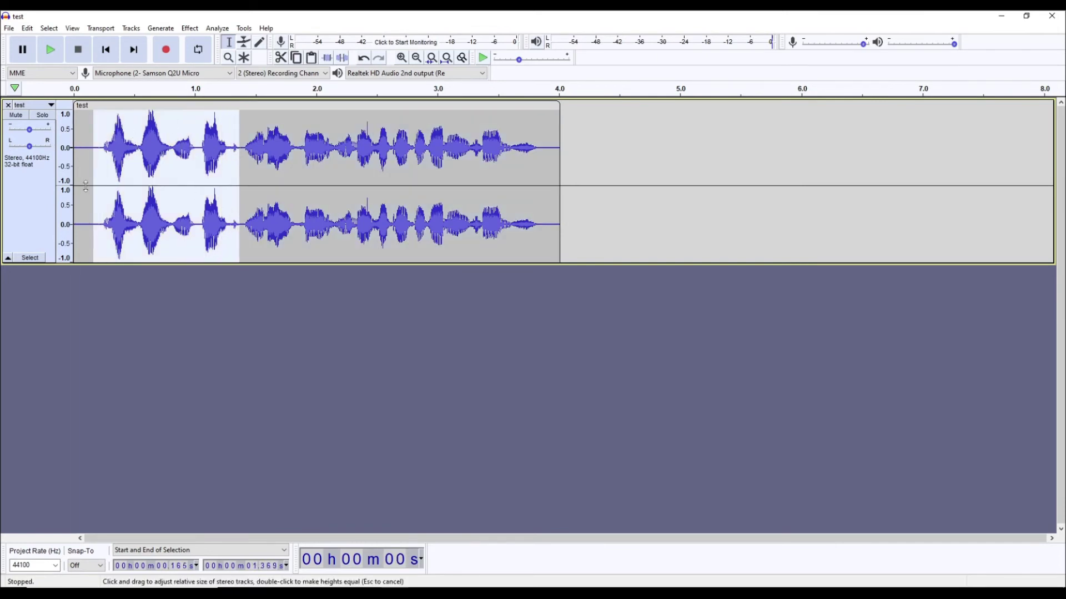
pyautogui.click(224, 296)
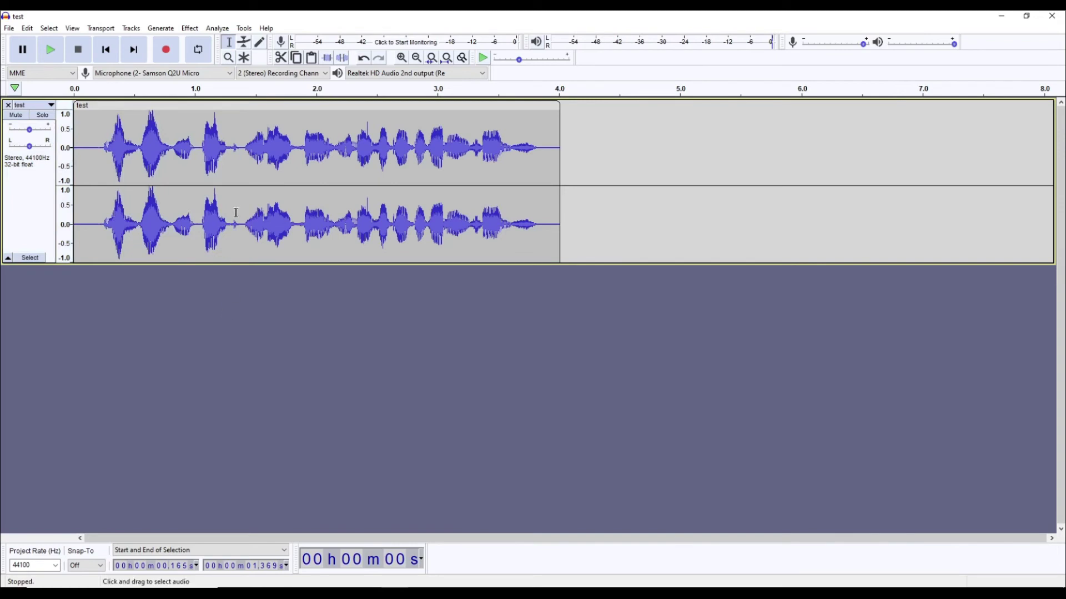
# Select the louder opening from about 0.11 s to 1.38 s and quieten it with a slightly negative Amplify value, clipping disallowed.
pyautogui.moveTo(241, 144); pyautogui.dragTo(89, 149)
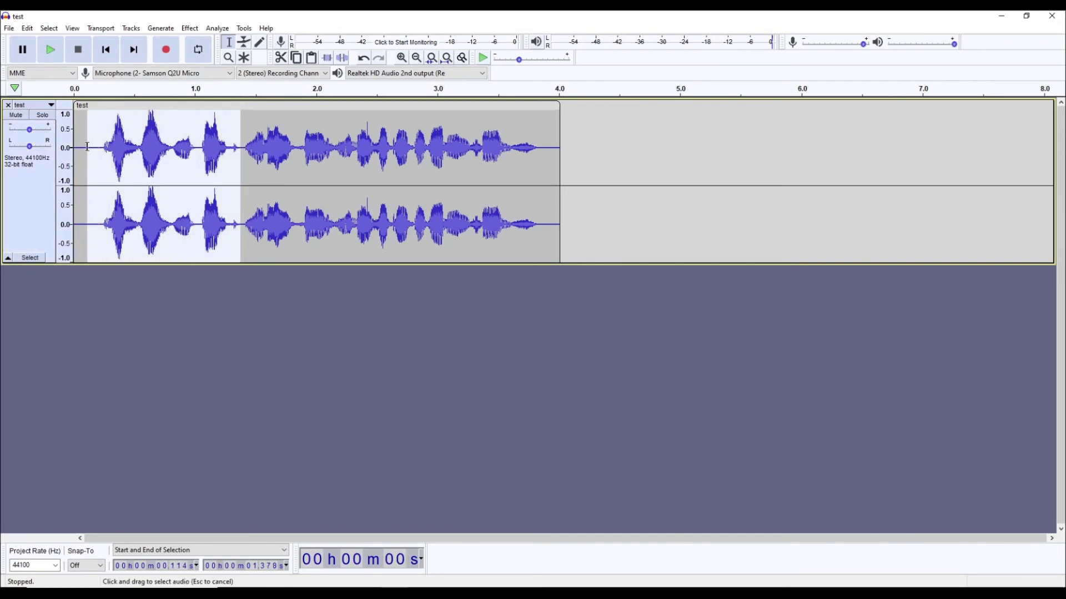
pyautogui.click(190, 29)
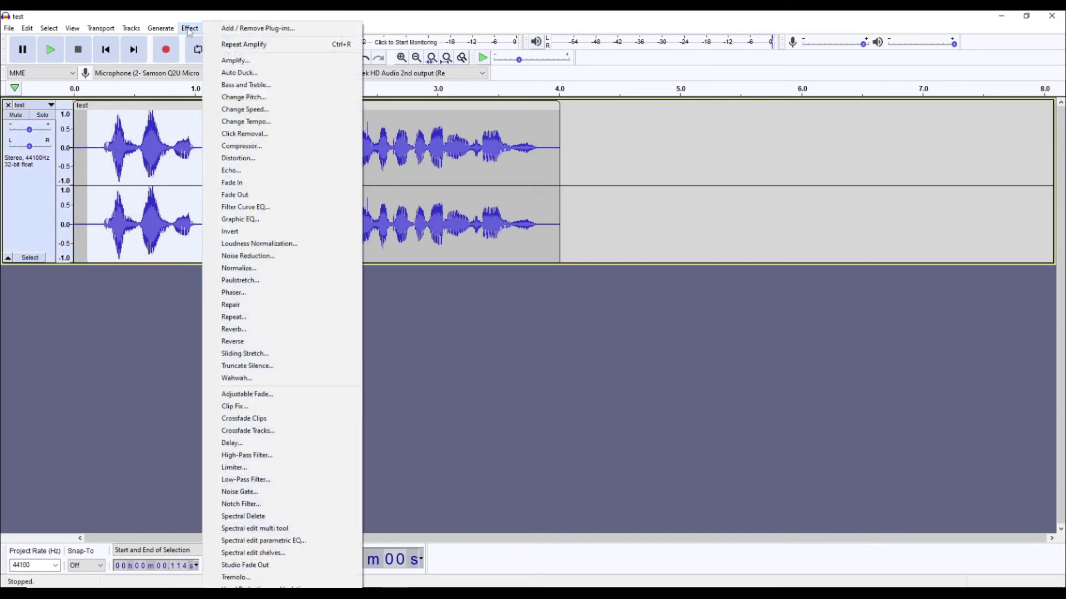
pyautogui.click(233, 60)
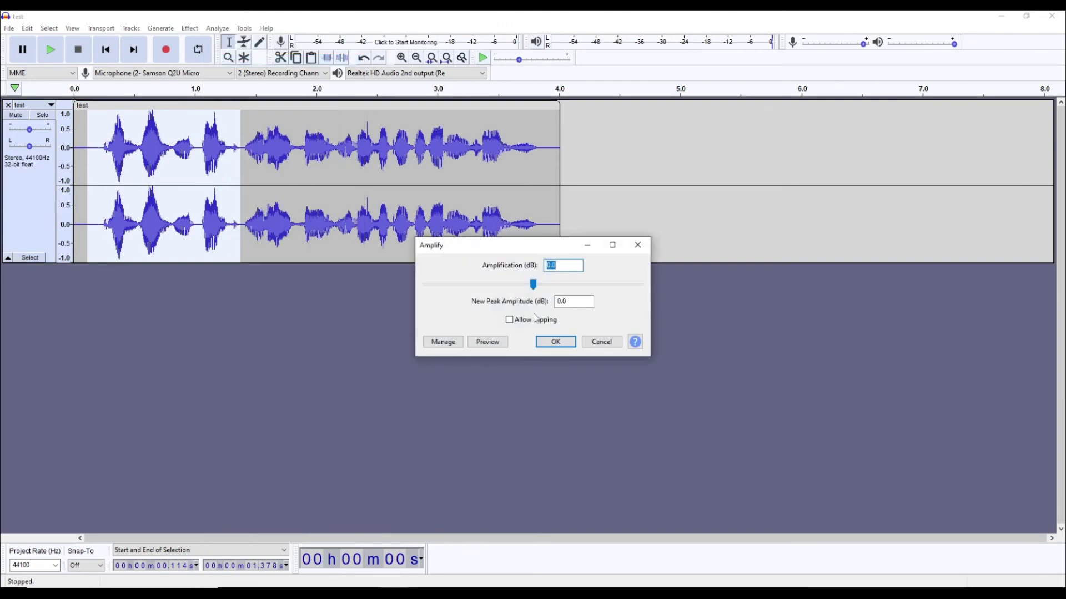
pyautogui.moveTo(536, 291); pyautogui.dragTo(528, 293)
pyautogui.moveTo(527, 294); pyautogui.dragTo(529, 295)
pyautogui.click(547, 342)
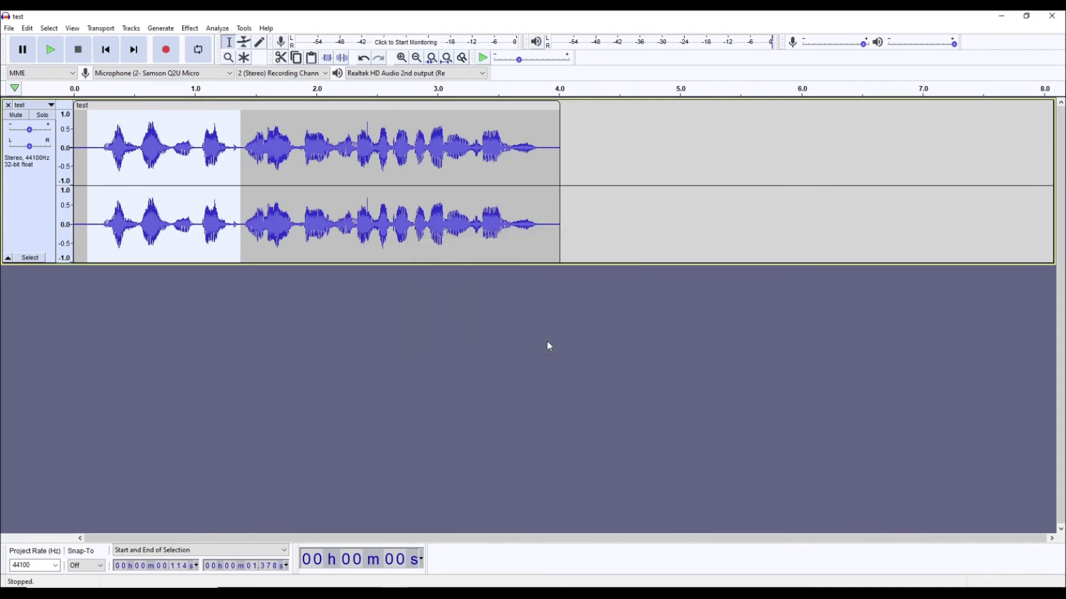
# Play the clip from about 0.17 s to 3.88 s to check the balanced volume, and clear the selection.
pyautogui.moveTo(93, 161); pyautogui.dragTo(544, 167)
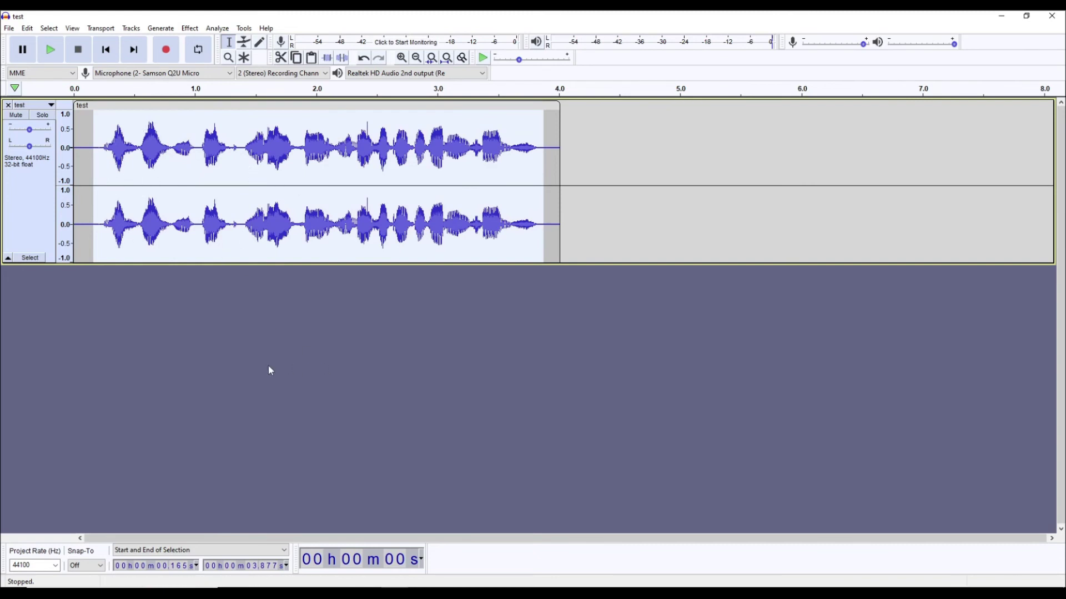
pyautogui.press('space')
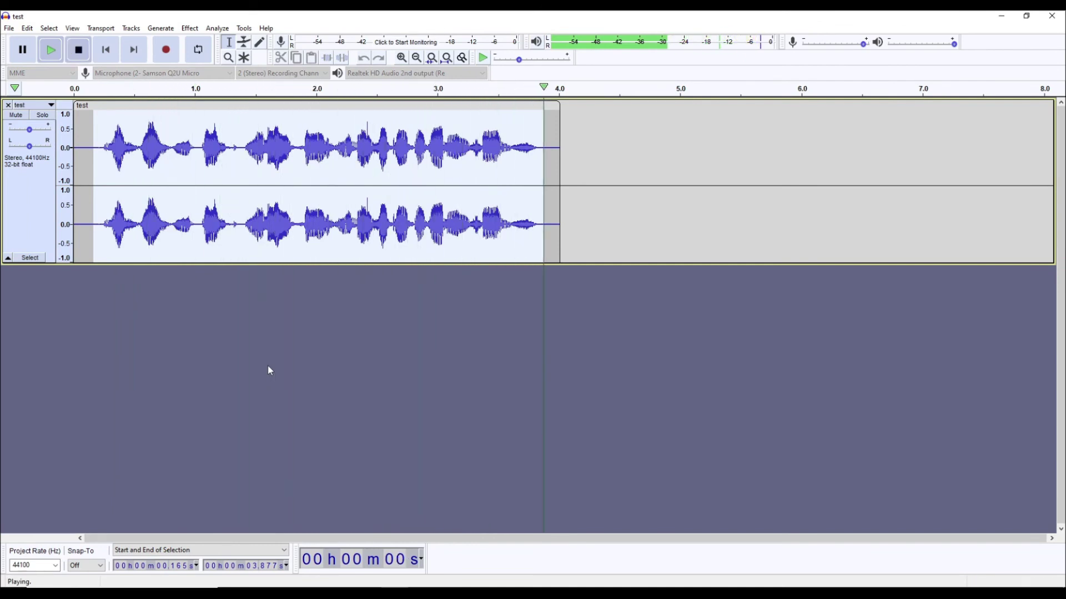
pyautogui.click(294, 352)
pyautogui.moveTo(93, 164); pyautogui.dragTo(542, 233)
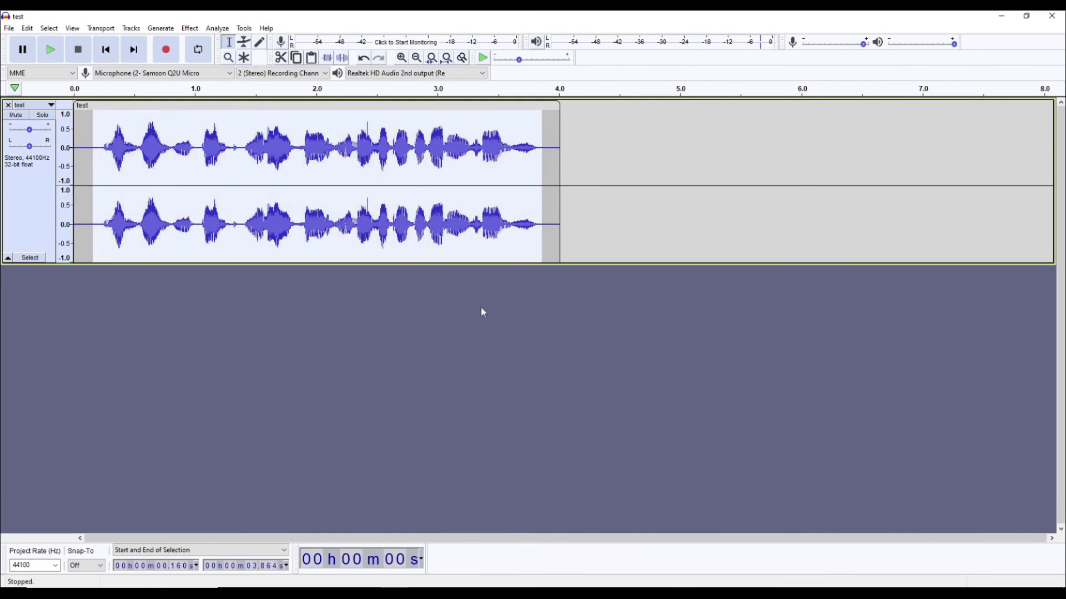
pyautogui.click(424, 342)
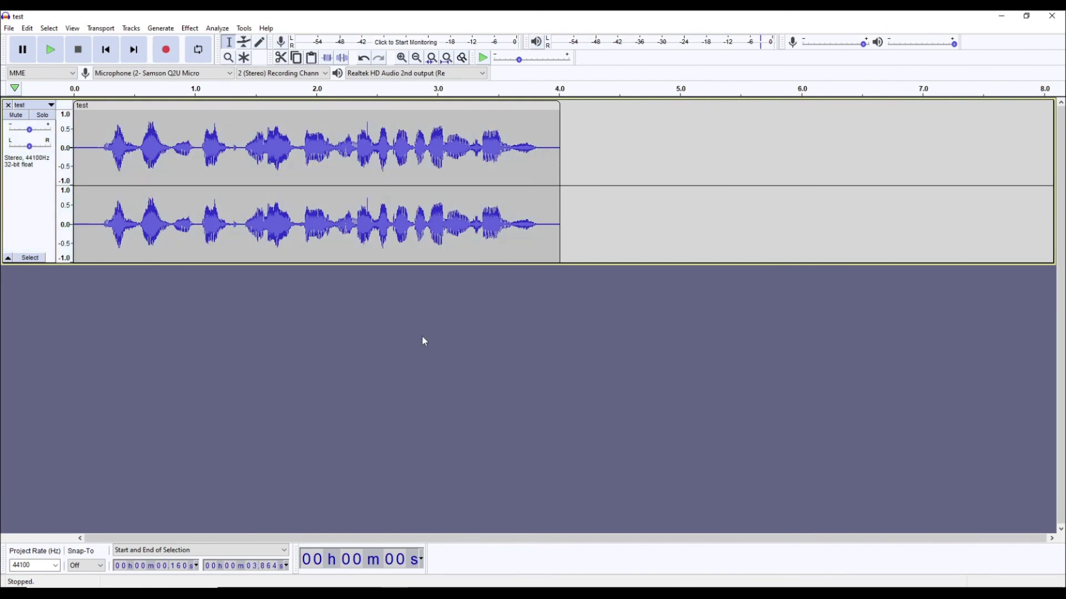
pyautogui.moveTo(239, 155); pyautogui.dragTo(96, 157)
pyautogui.click(190, 29)
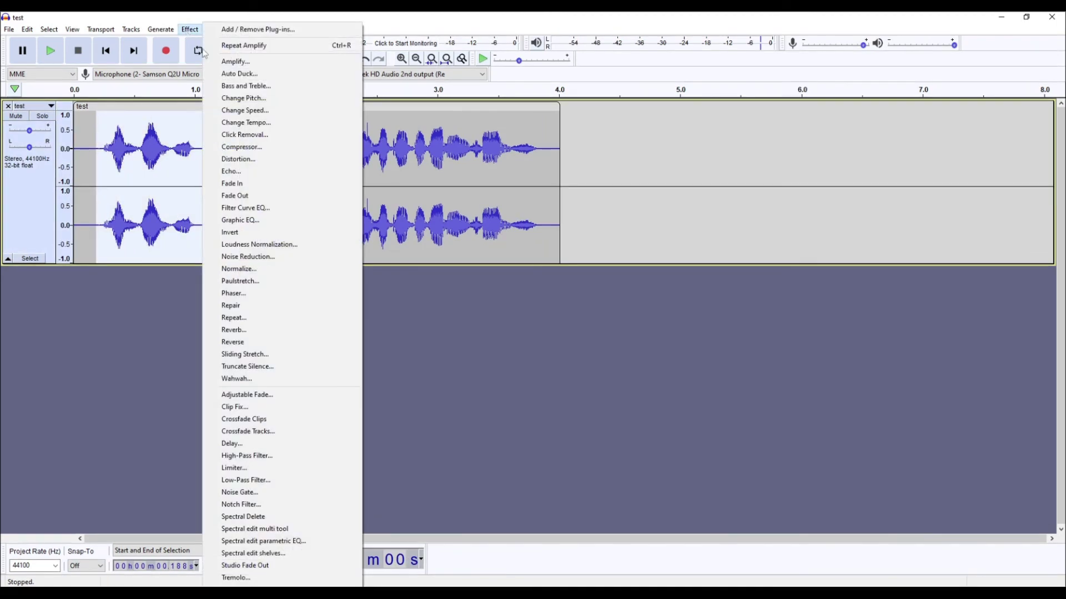
pyautogui.click(203, 48)
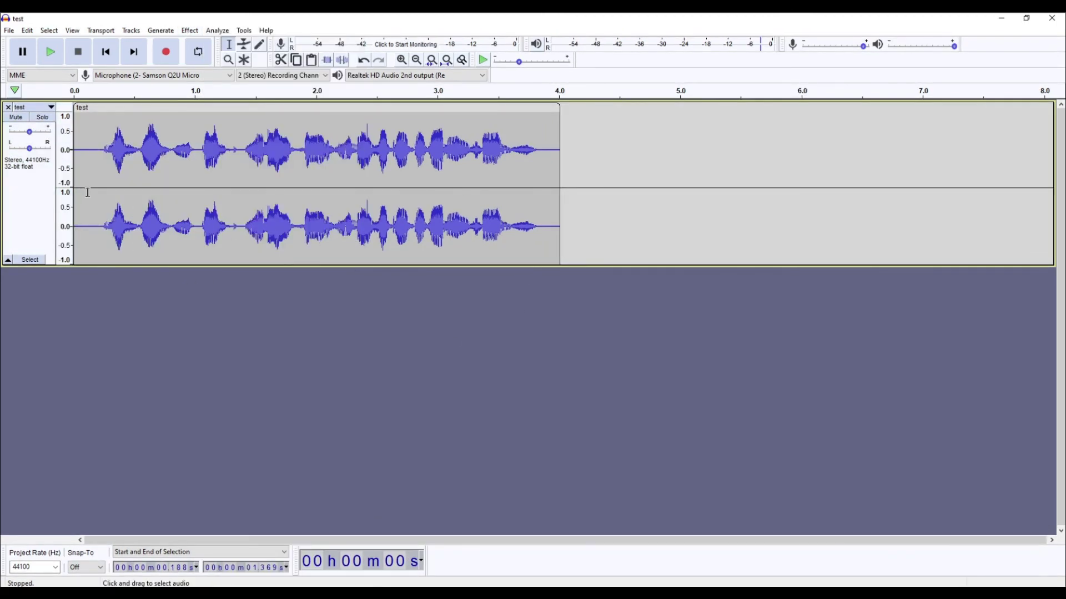
pyautogui.moveTo(92, 173); pyautogui.dragTo(546, 187)
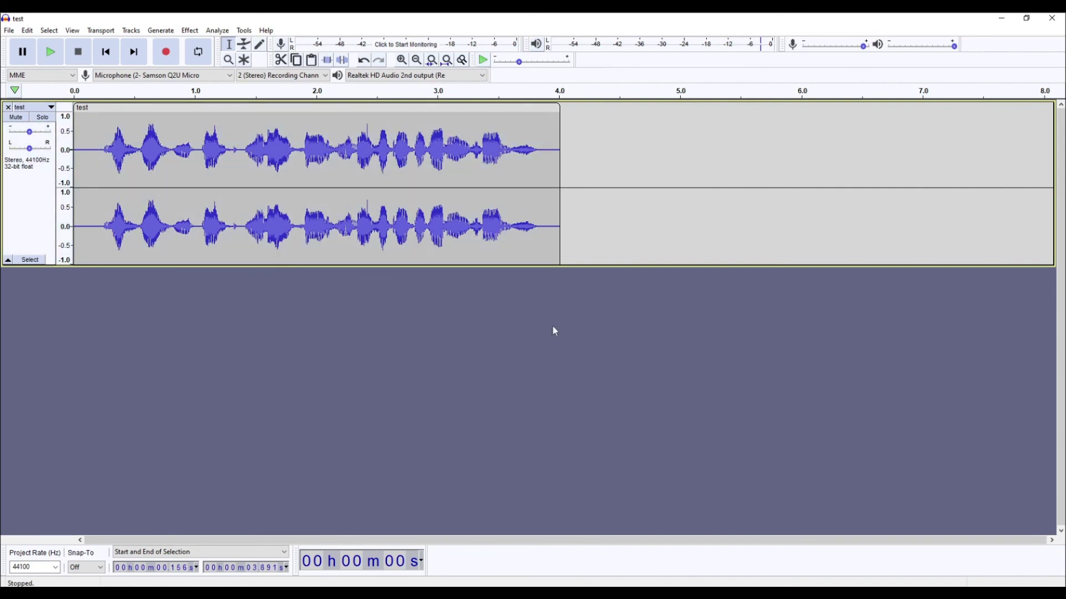